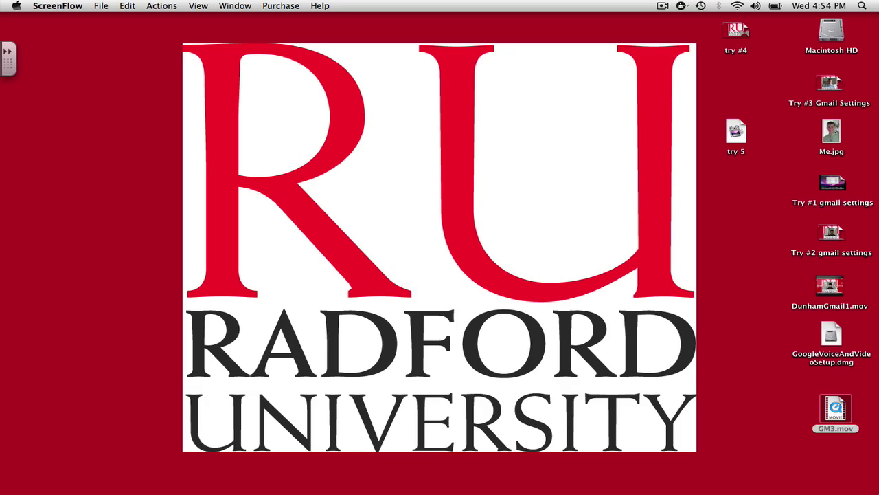
# Restore the minimized Gmail inbox and go to Settings, General tab.
pyautogui.click(764, 467)
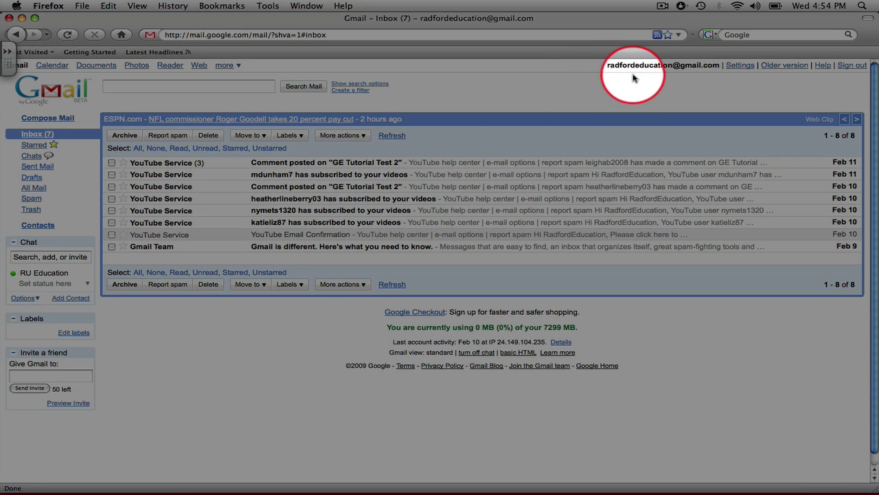
pyautogui.click(733, 67)
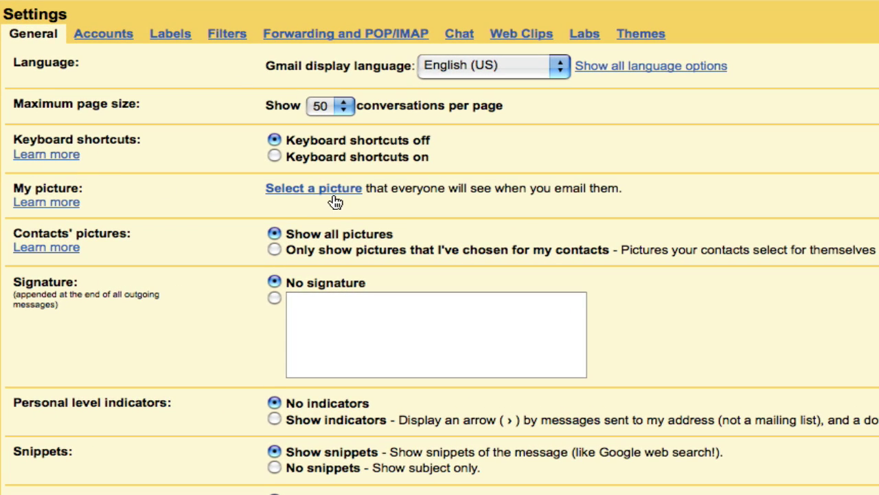
# Upload Me.jpg from the Desktop as the new profile picture.
pyautogui.click(326, 190)
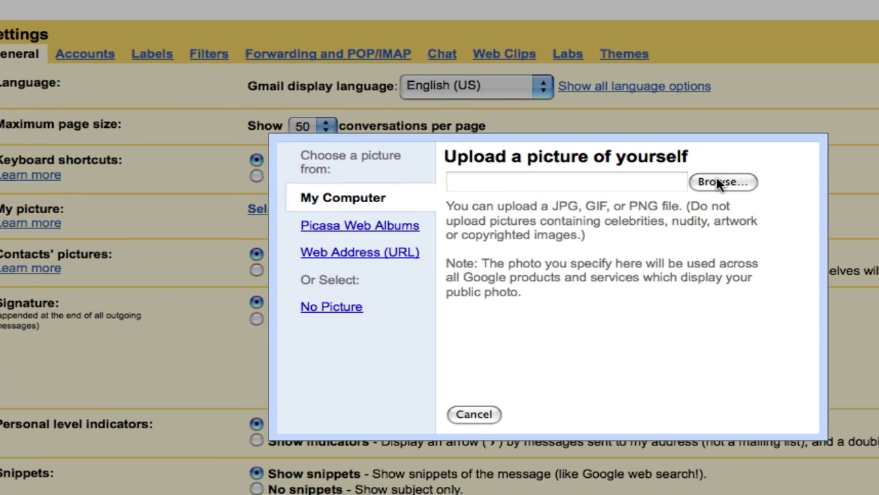
pyautogui.click(739, 160)
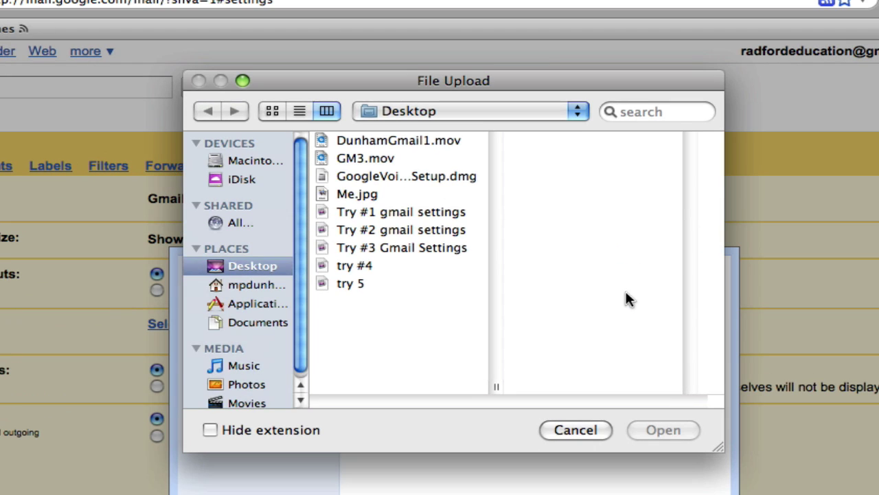
pyautogui.click(364, 195)
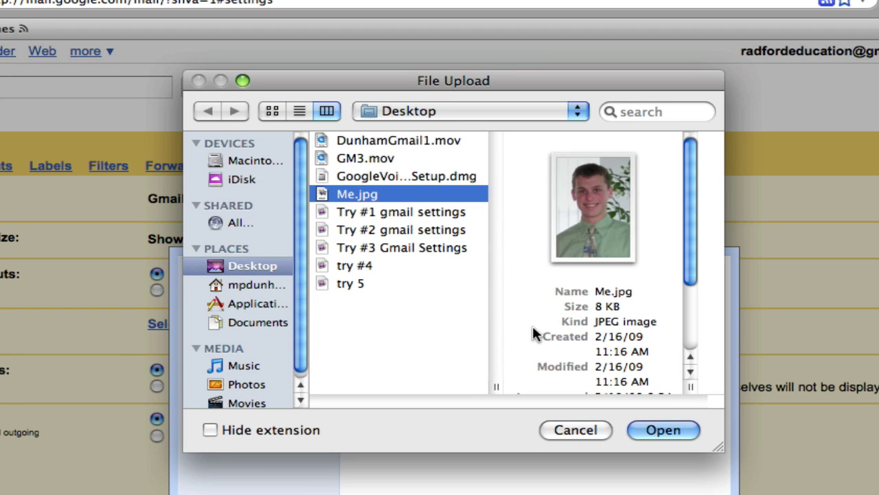
pyautogui.click(664, 429)
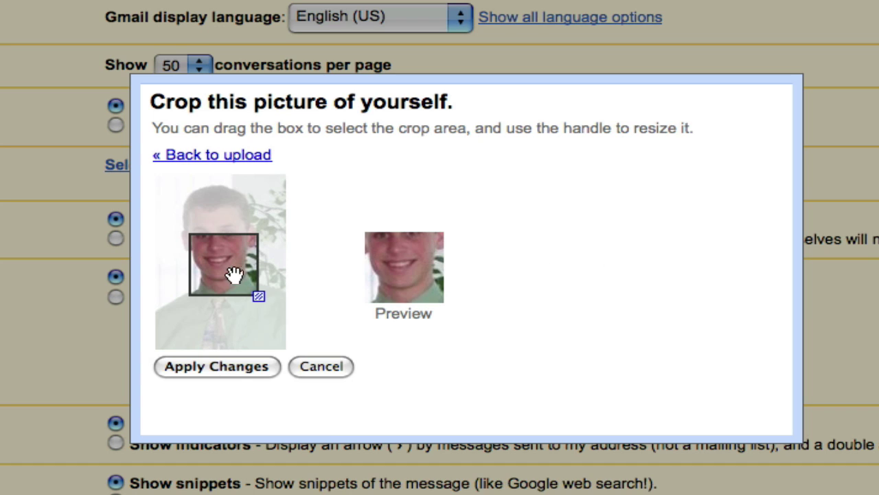
# Move and enlarge the crop box to frame the whole face, then apply the crop.
pyautogui.moveTo(225, 265); pyautogui.dragTo(168, 187)
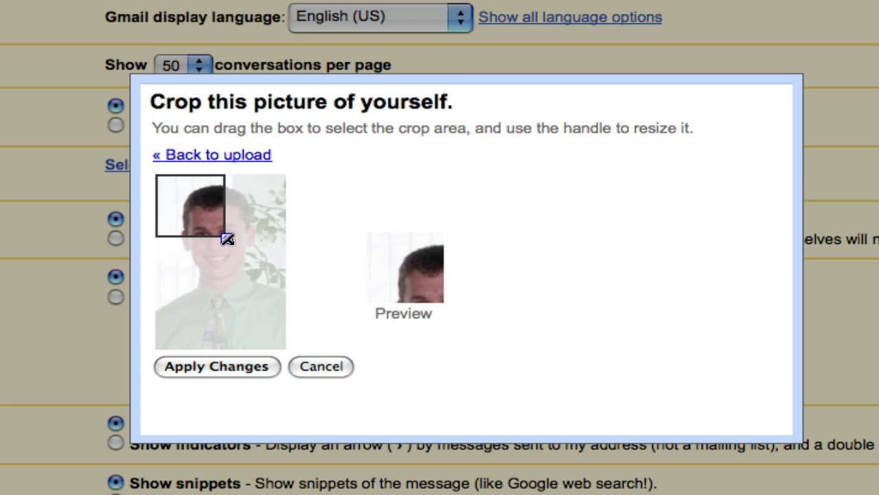
pyautogui.moveTo(227, 238); pyautogui.dragTo(321, 344)
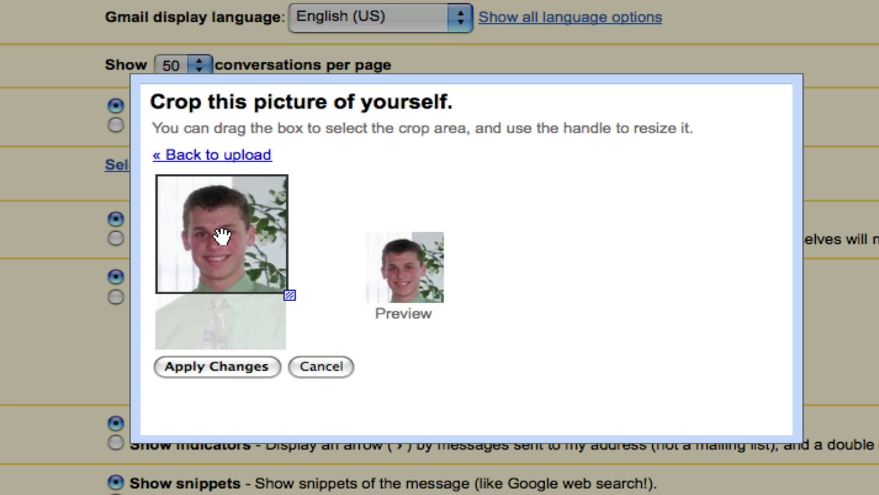
pyautogui.moveTo(222, 236); pyautogui.dragTo(221, 241)
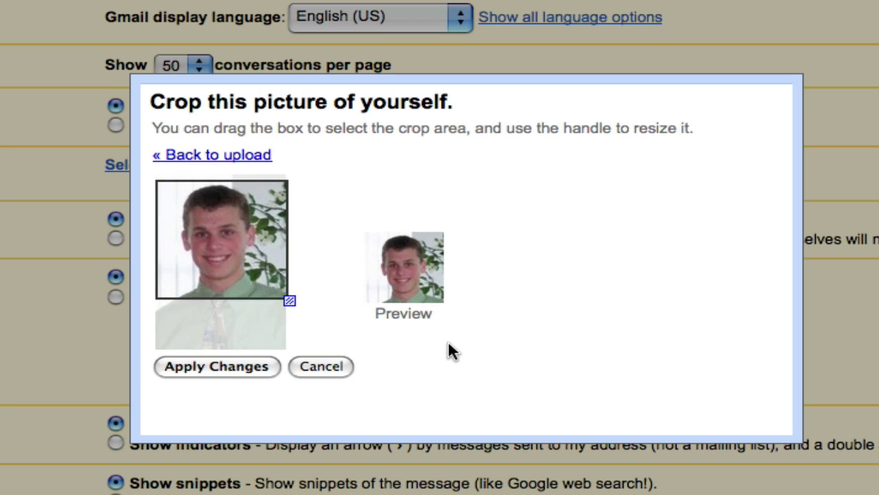
pyautogui.click(219, 368)
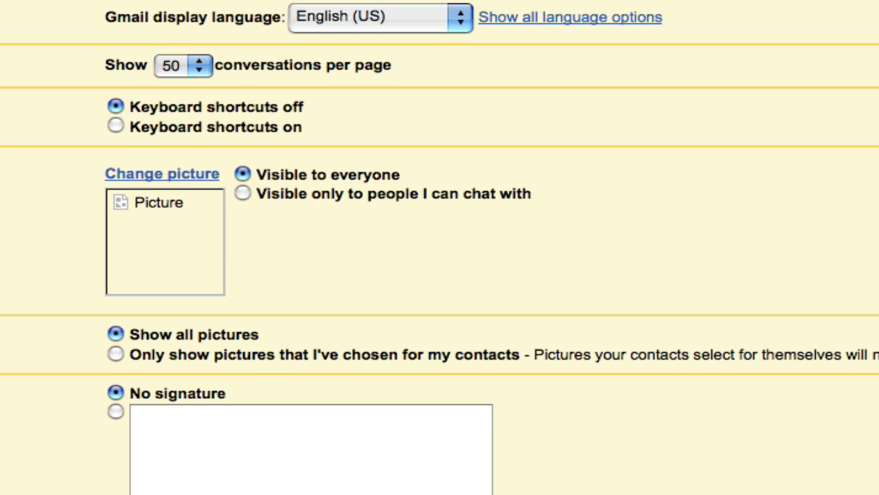
# Turn on a custom signature: sender's name, 'Graduate Assistant', 'Radford University' on three lines.
pyautogui.scroll(-10, 439, 247)
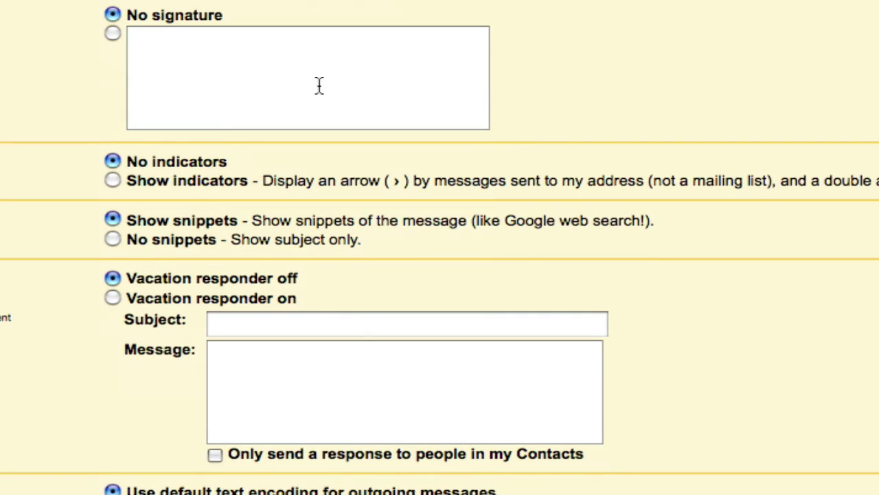
pyautogui.click(290, 64)
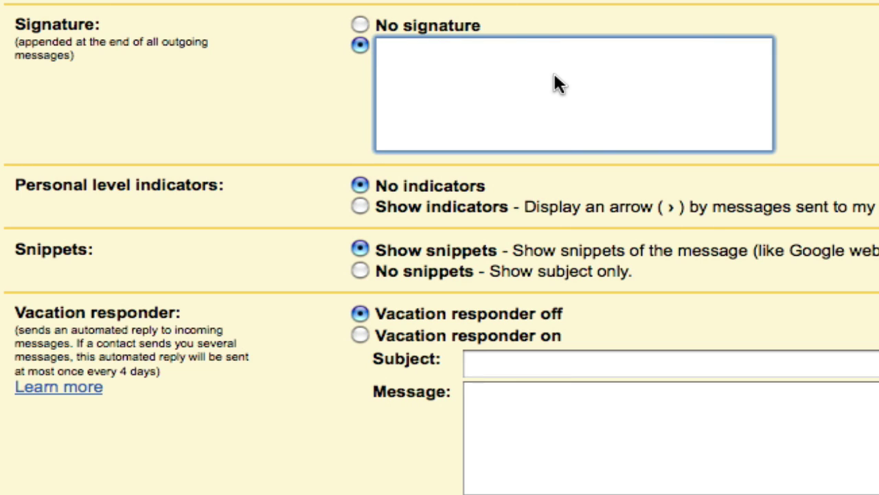
pyautogui.write('Matthew Dunham')
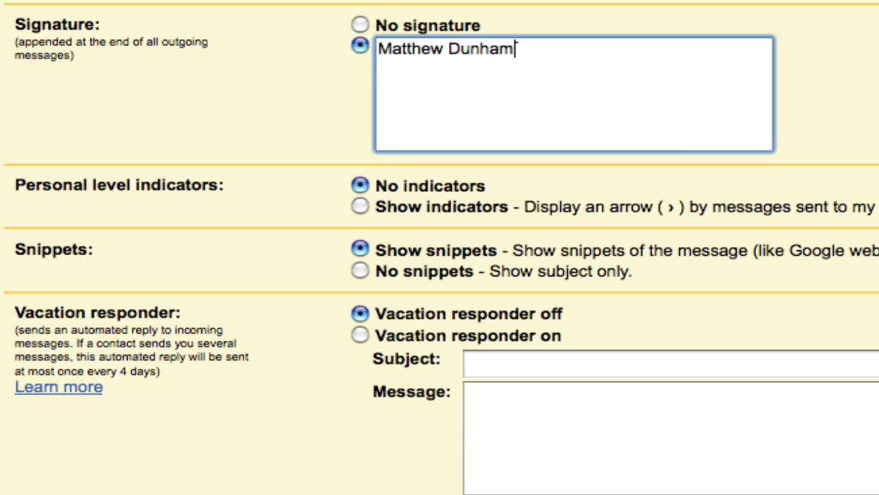
pyautogui.press('Return')
pyautogui.write('Graduate ')
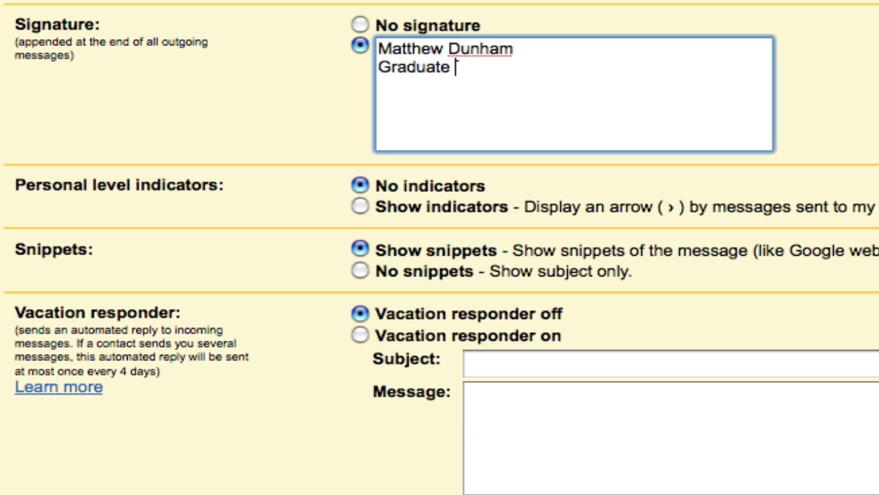
pyautogui.write('Assistant')
pyautogui.press('Return')
pyautogui.write('Radford ')
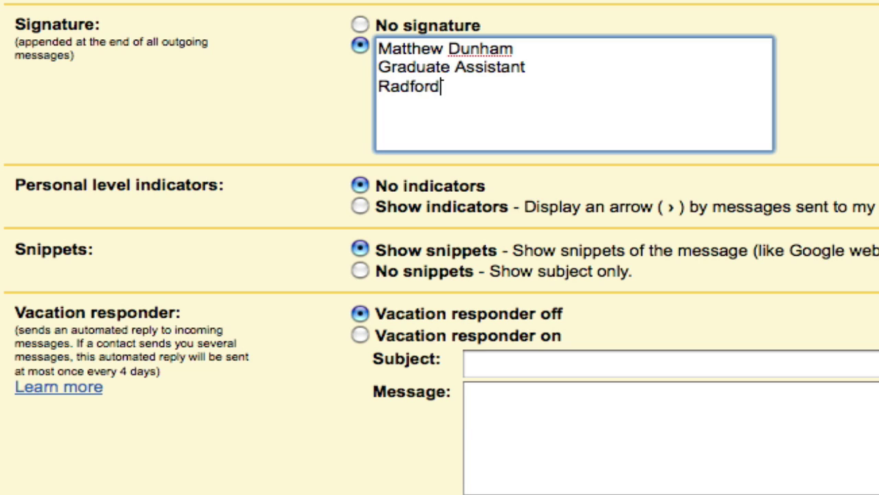
pyautogui.write('University')
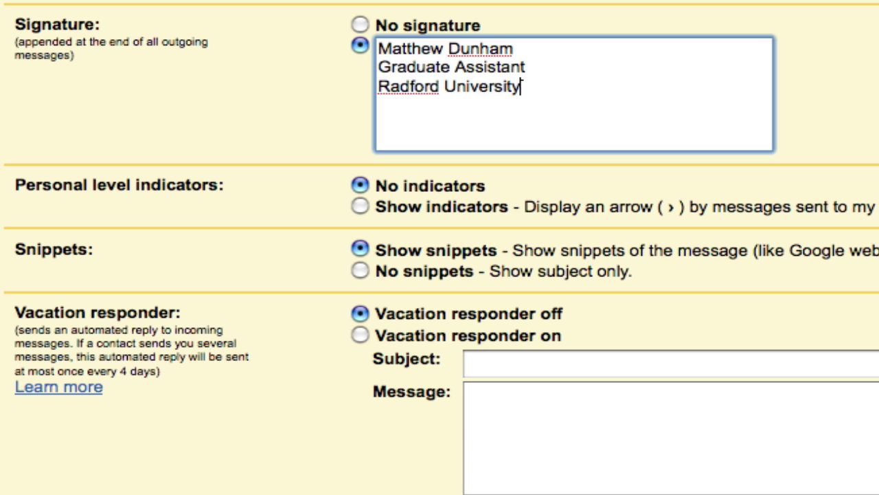
# Enable the vacation responder with subject 'Away from office' and message 'Will not return until next Monday'.
pyautogui.scroll(-1, 440, 248)
pyautogui.scroll(-2, 605, 343)
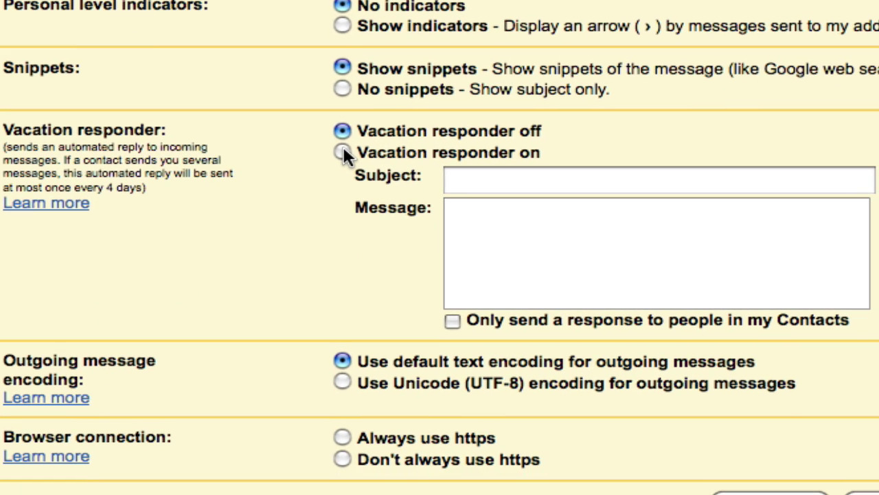
pyautogui.click(355, 245)
pyautogui.click(562, 276)
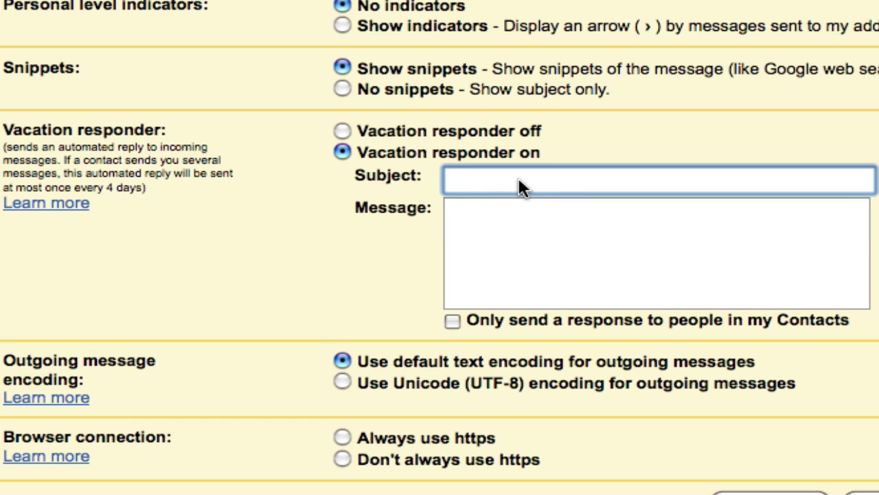
pyautogui.write('Away from office')
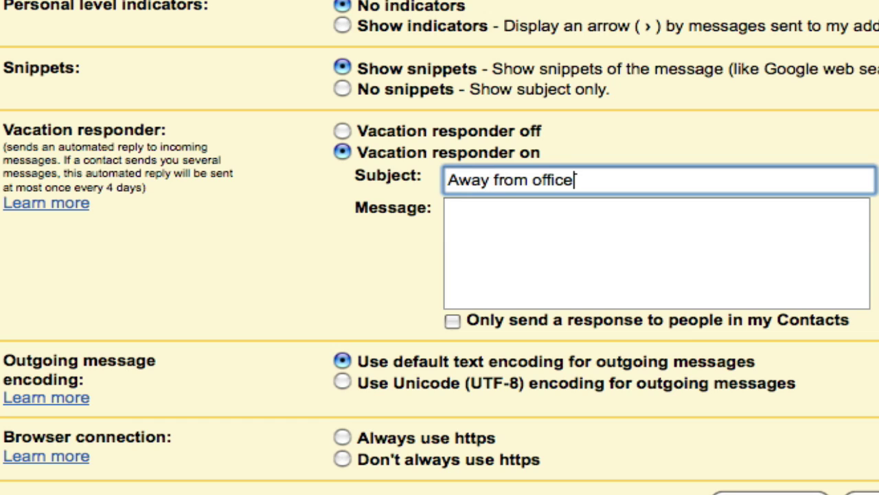
pyautogui.press('Tab')
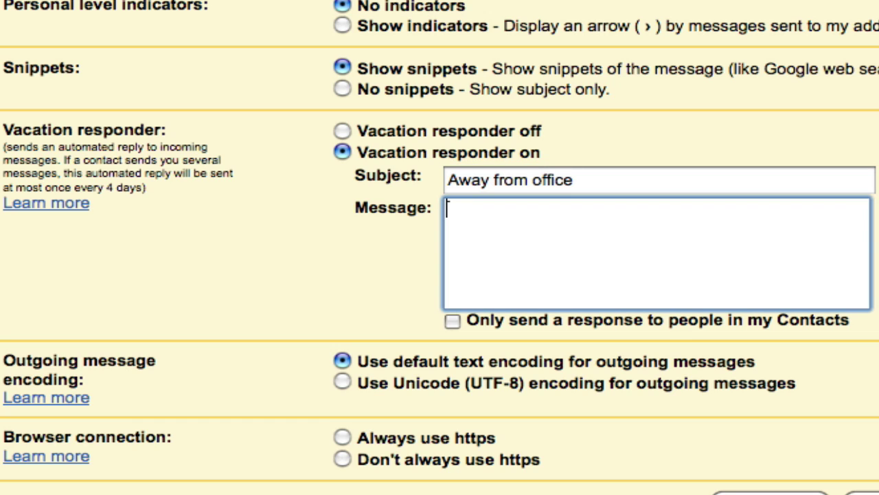
pyautogui.write('Will not')
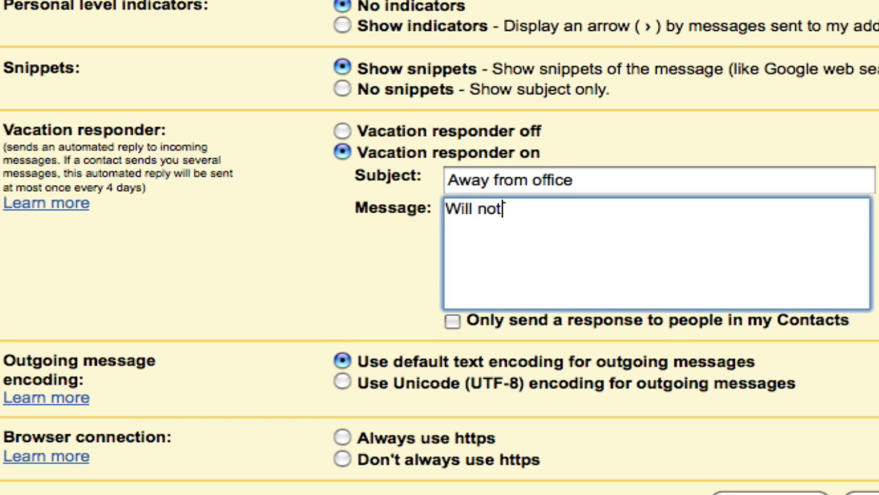
pyautogui.write(' return until next')
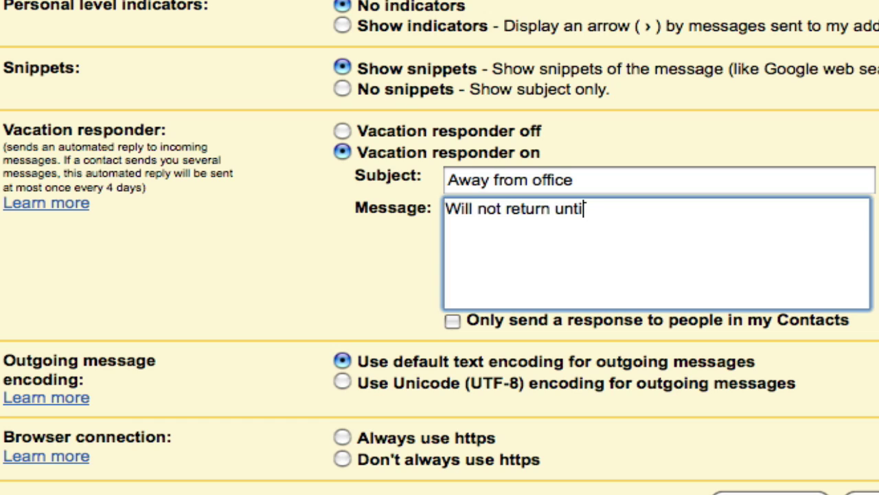
pyautogui.write(' Monday')
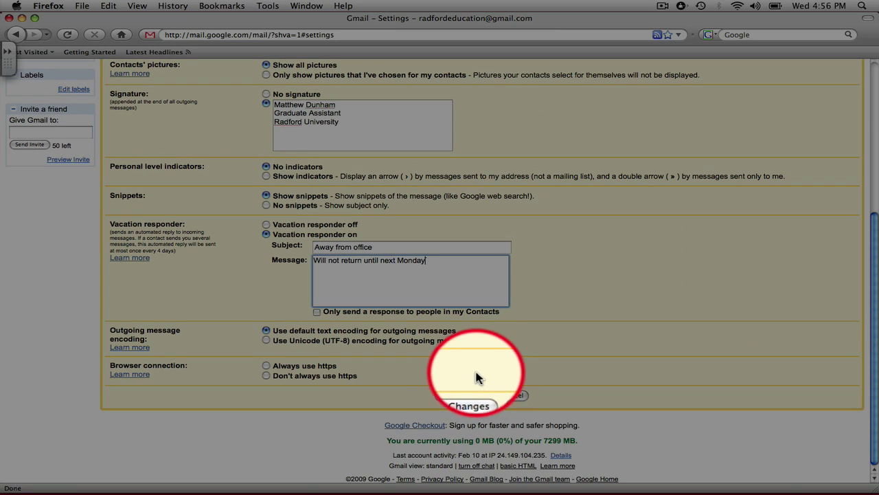
# Save the changed settings to activate the away reply, then go to Contacts.
pyautogui.click(468, 405)
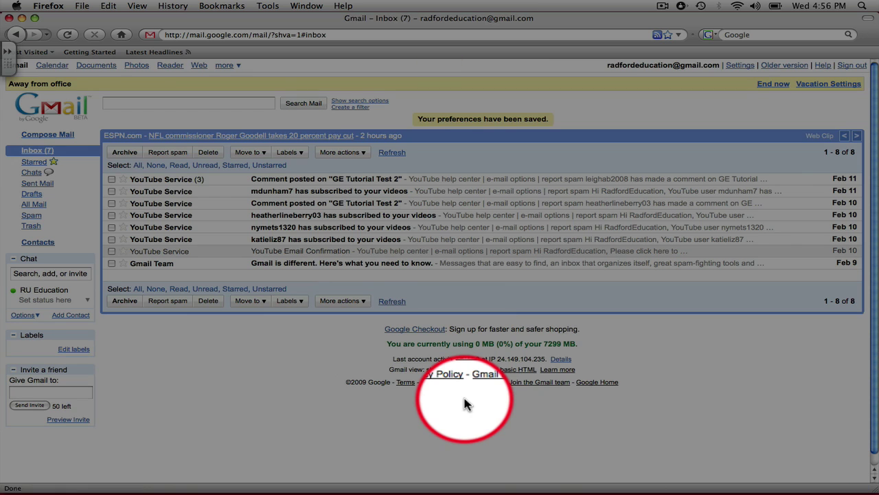
pyautogui.click(43, 242)
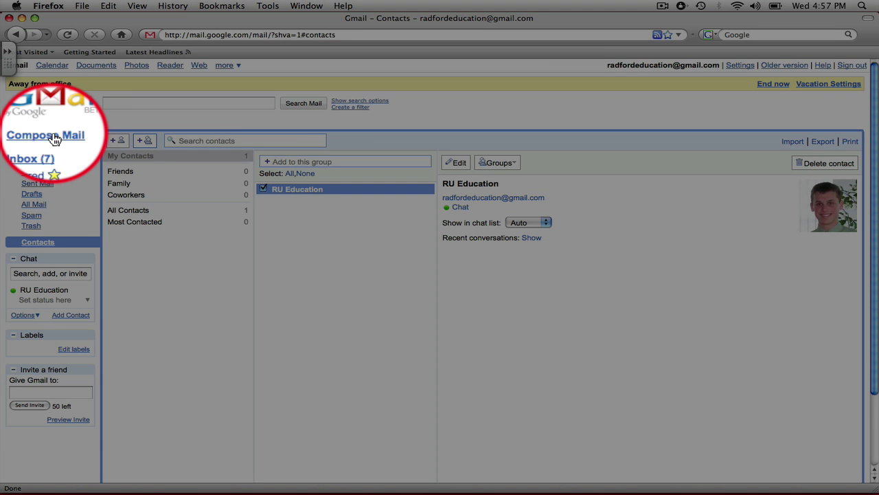
# Compose a new message and delete the auto-inserted signature from its body.
pyautogui.click(55, 137)
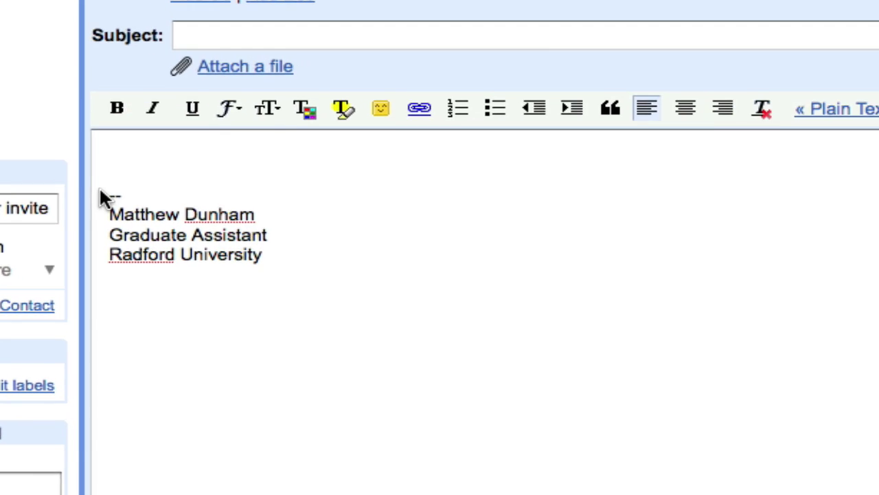
pyautogui.moveTo(105, 197); pyautogui.dragTo(278, 256)
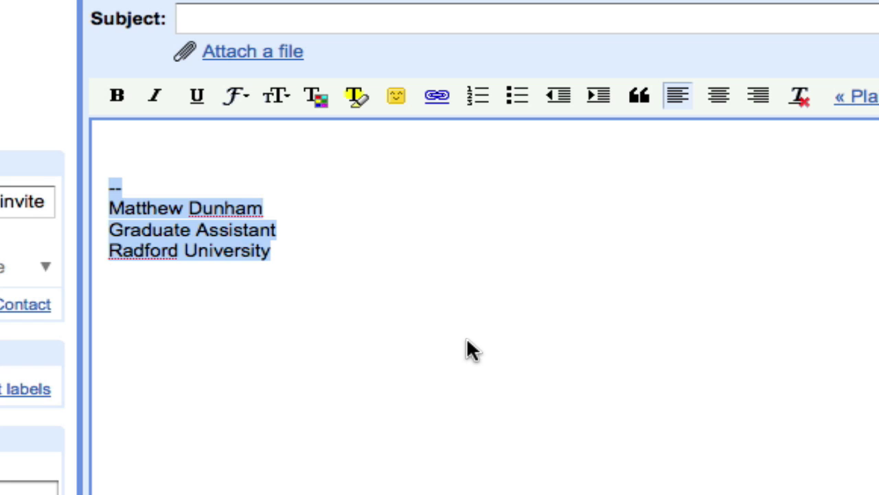
pyautogui.press('BackSpace')
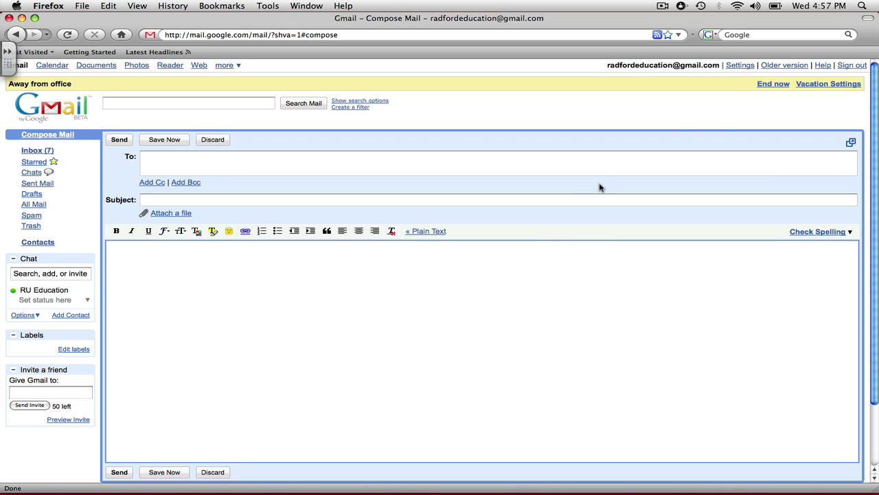
# End the vacation responder using 'End now' in the yellow banner.
pyautogui.click(767, 85)
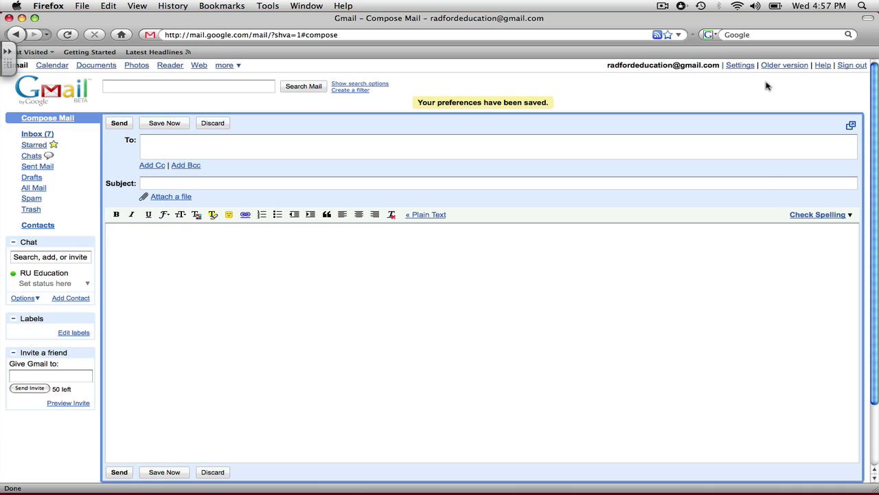